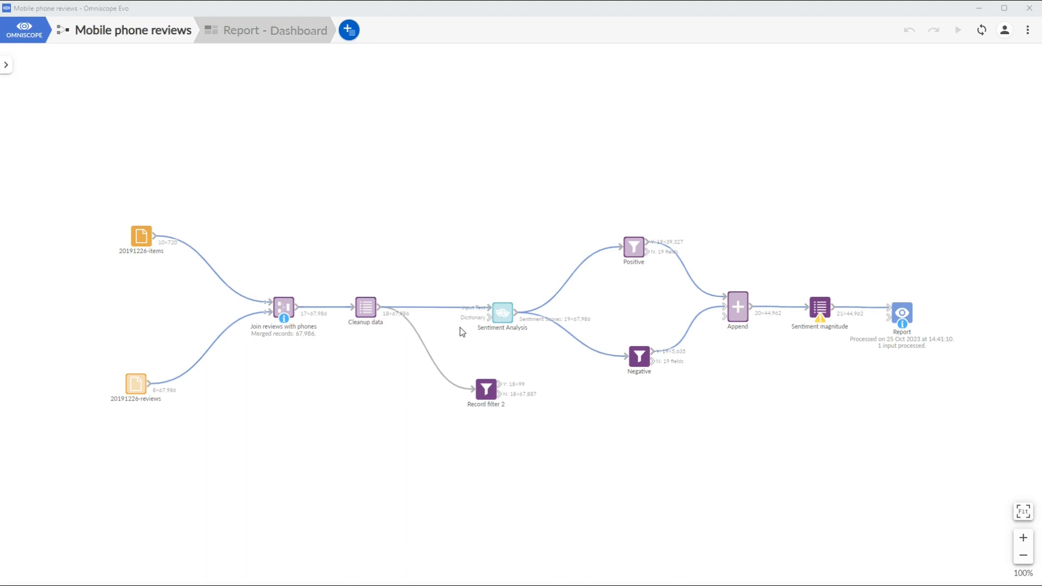
Step: Open the Negative filter's matching records, search them for "iphone x" and look through the fields for highlighted matches
left_click(640, 358)
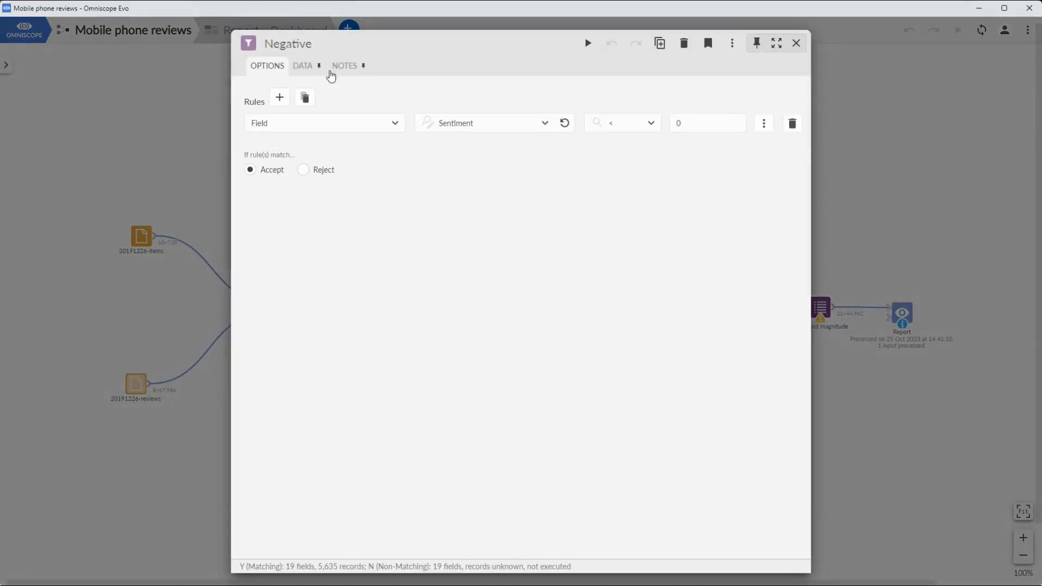
left_click(303, 68)
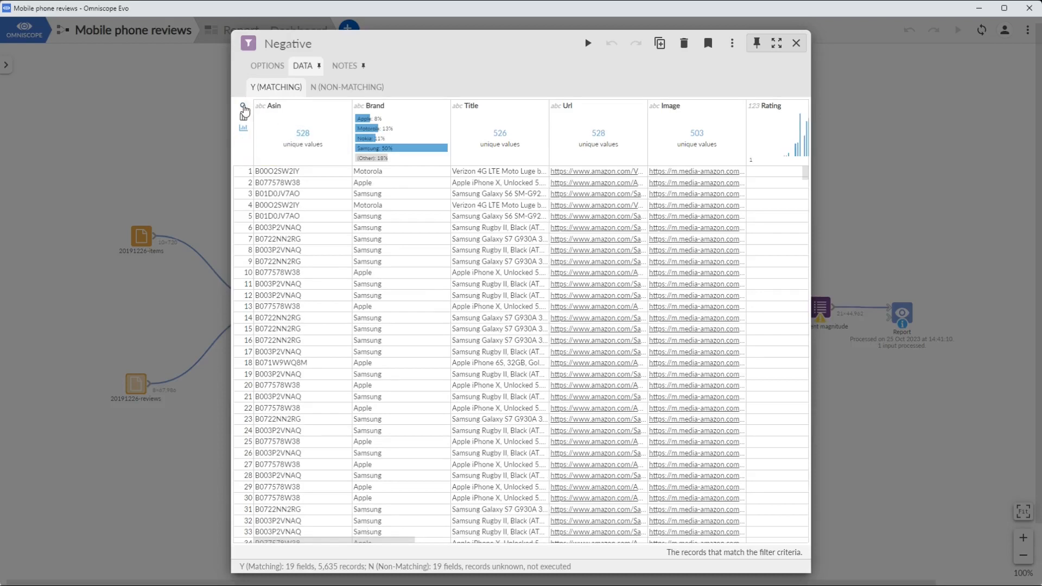
left_click(243, 108)
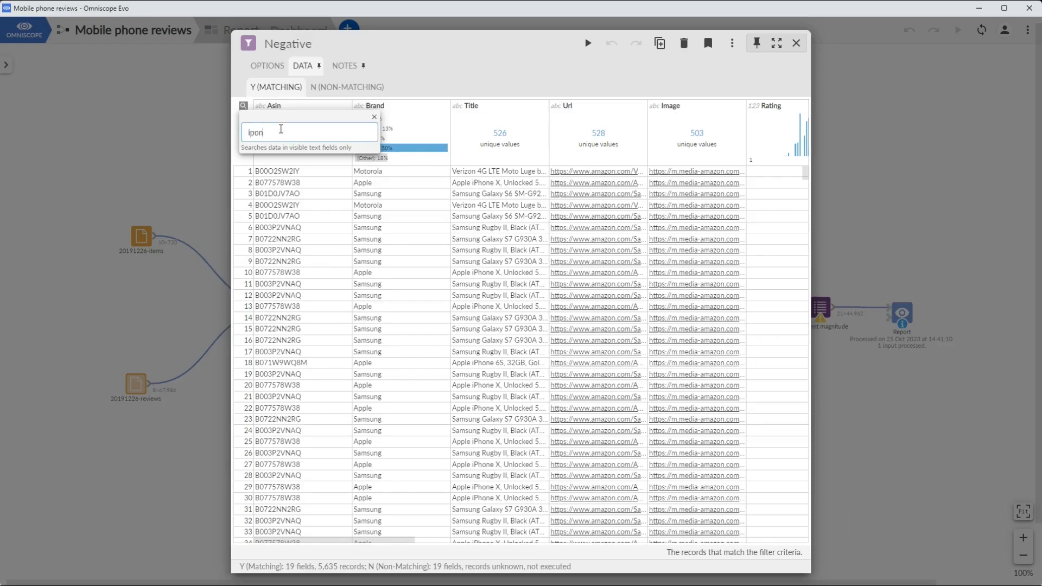
type("iphone x")
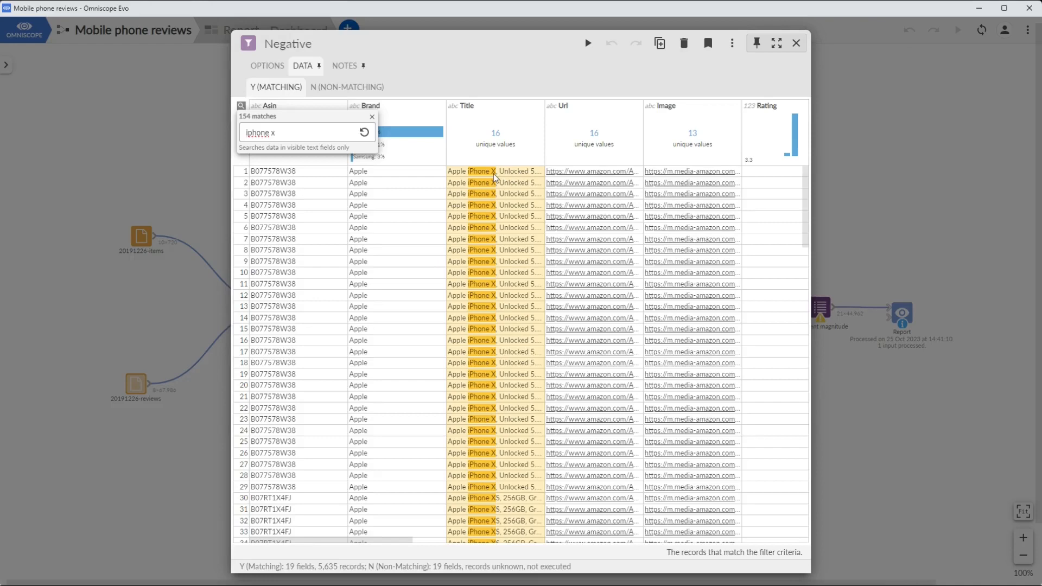
left_click(385, 542)
left_click_drag(385, 543, 739, 571)
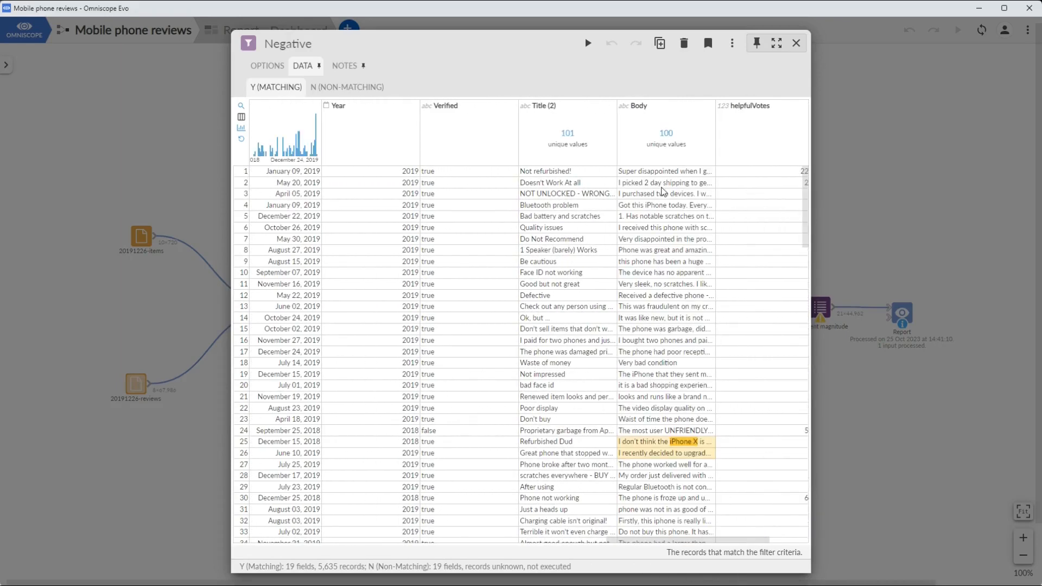
left_click_drag(683, 539, 284, 516)
Step: Clear the "iphone x" search on the matching records and close the search box
left_click(241, 106)
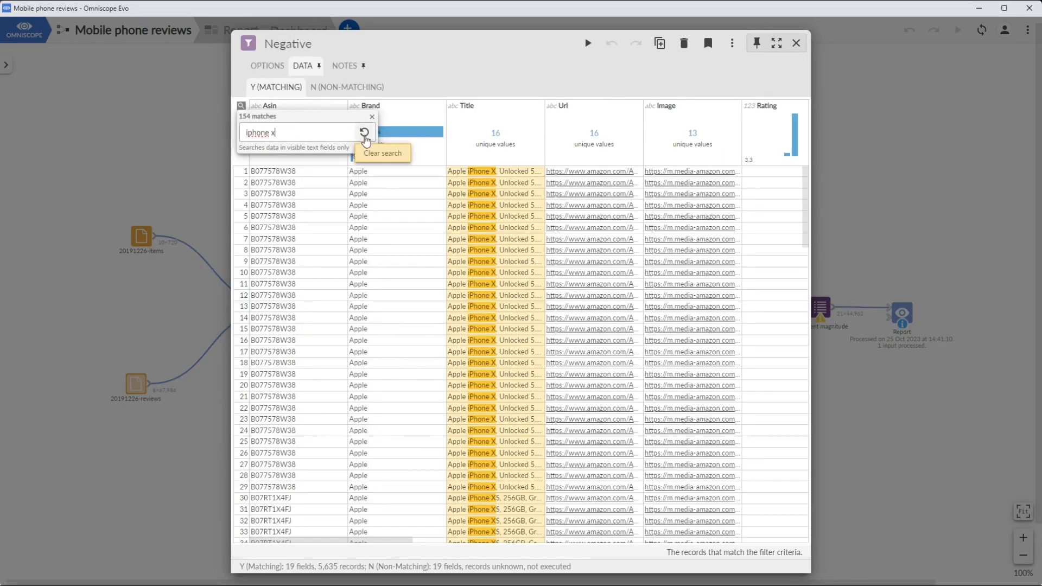
left_click(364, 138)
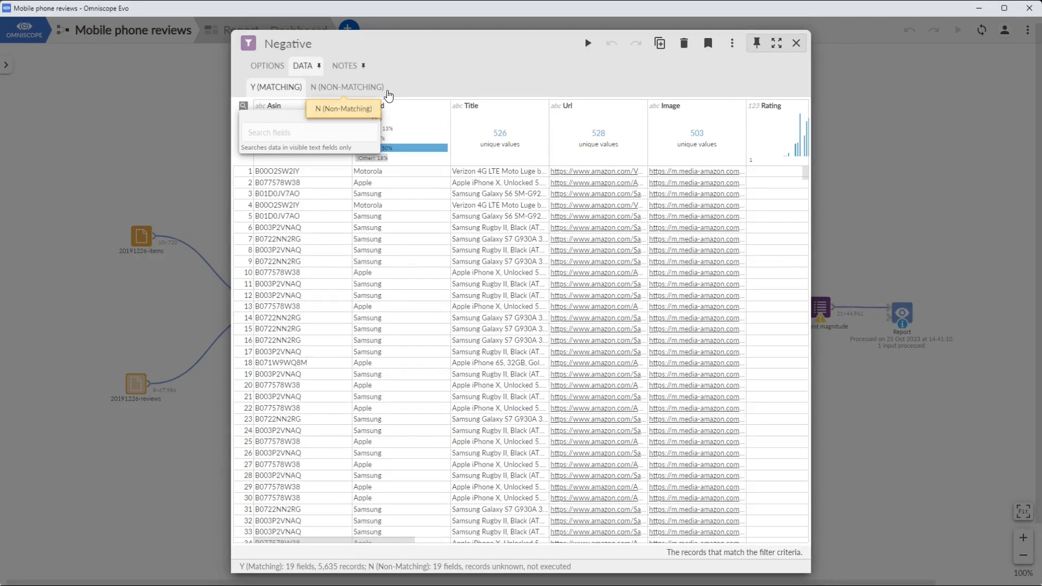
left_click(243, 107)
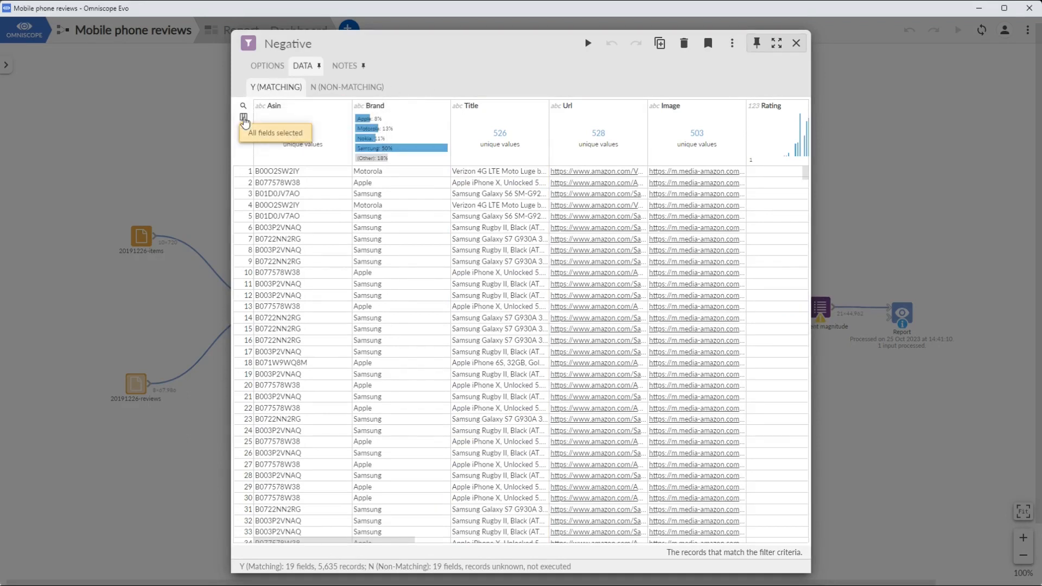
Step: Deselect all fields in the matching-records table and show only Brand, Title (2) and Body
left_click(243, 118)
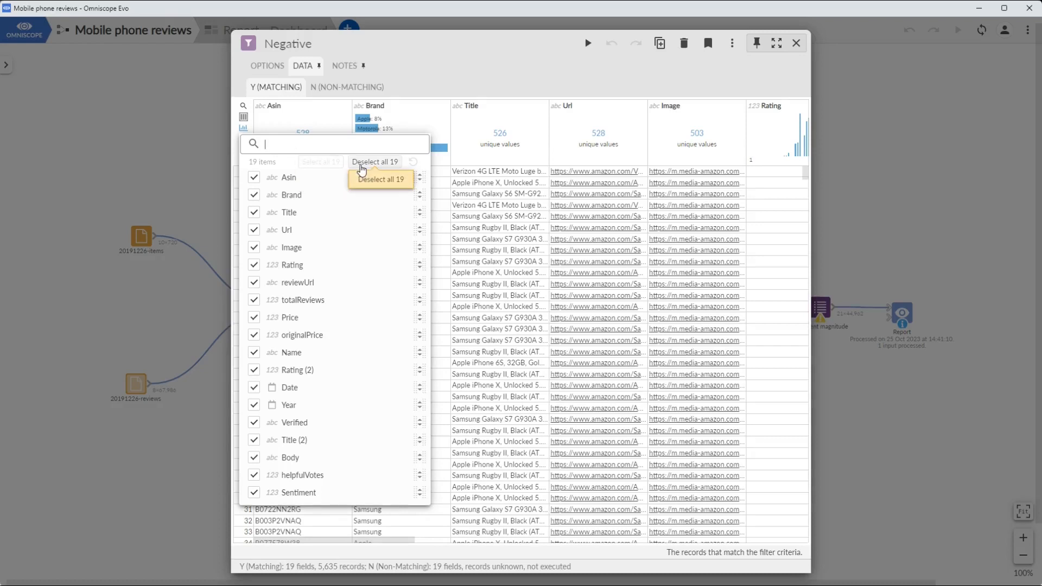
left_click(373, 163)
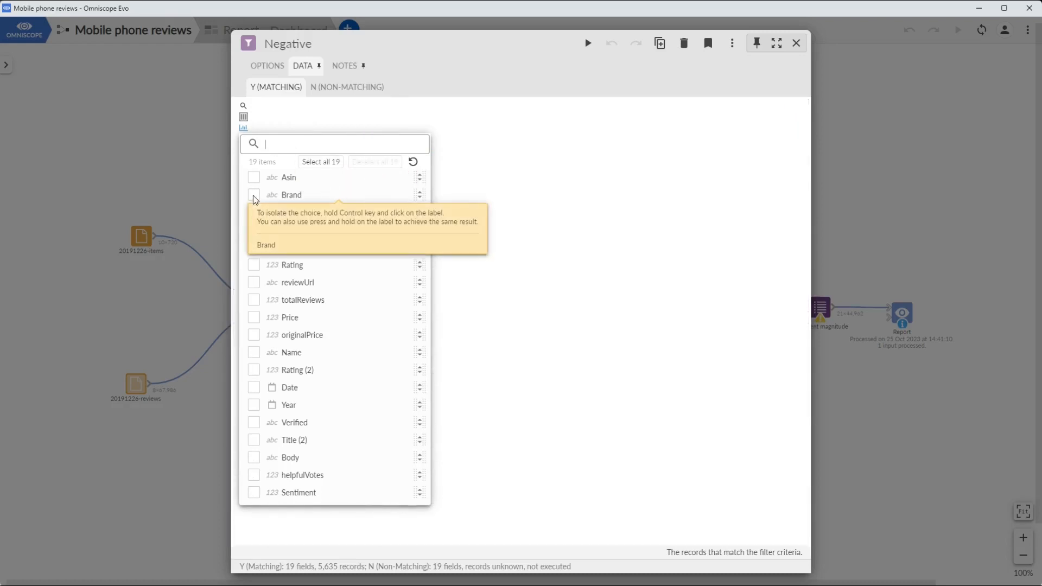
left_click(254, 196)
left_click(254, 441)
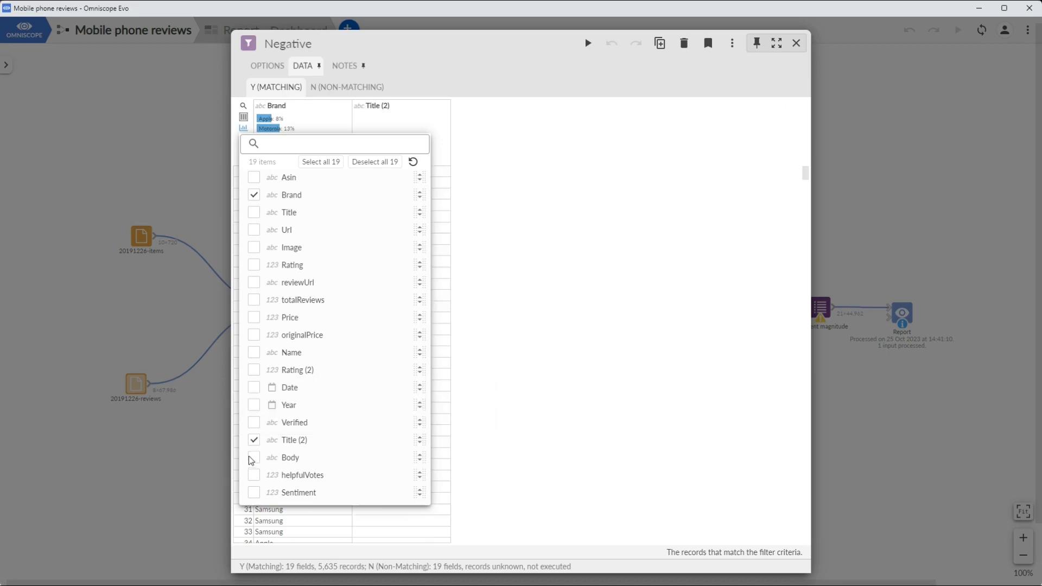
left_click(253, 459)
Step: Reselect all 19 fields, try isolating the Brand field and select all fields again
left_click(328, 161)
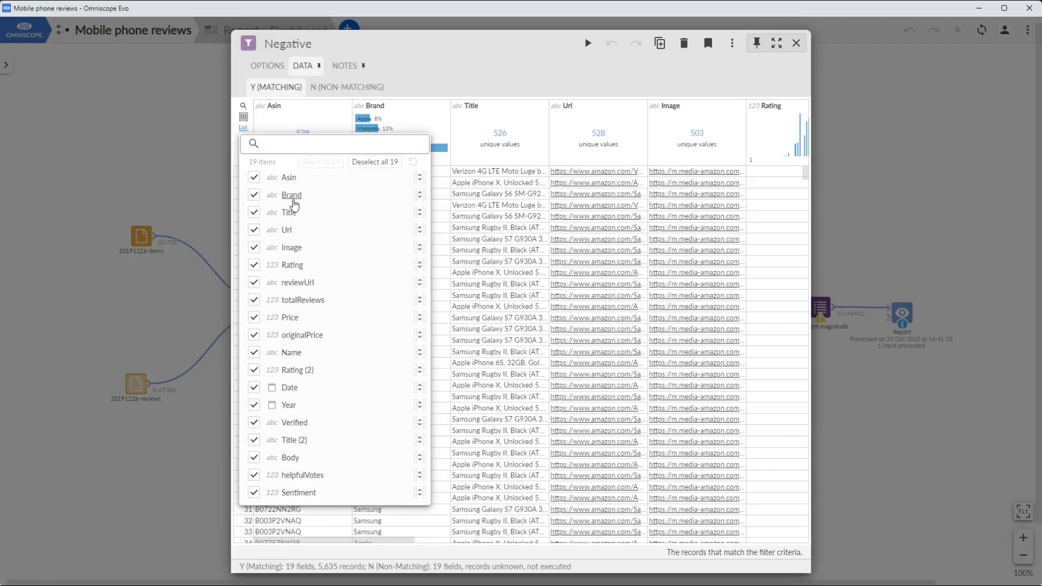
left_click(296, 201)
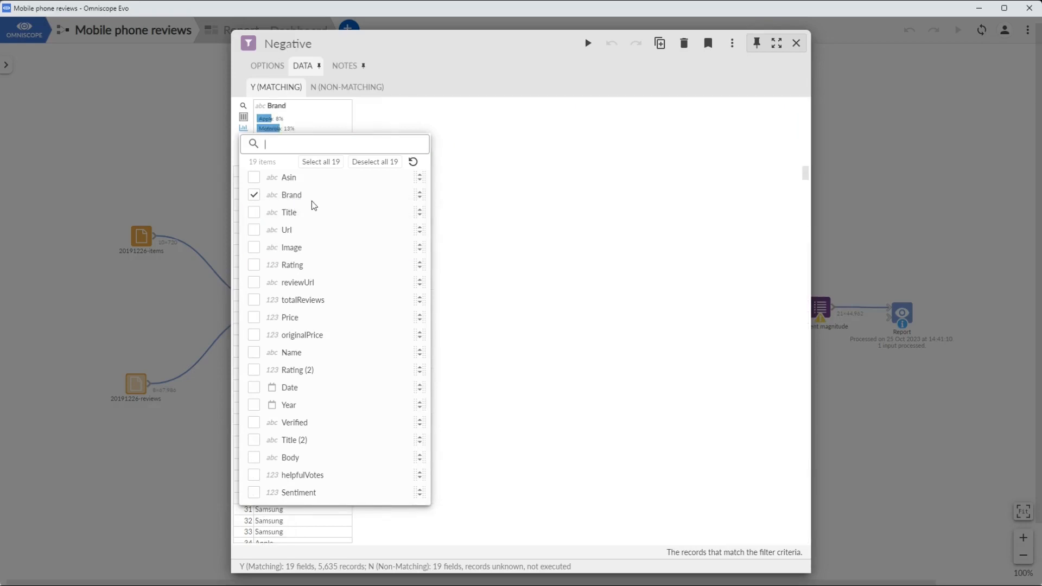
left_click(332, 163)
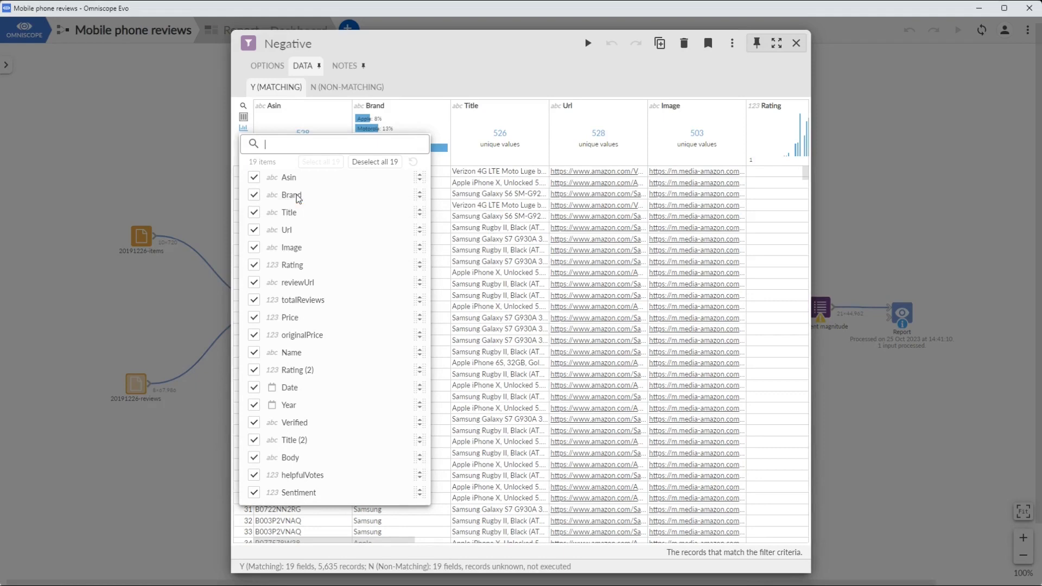
Step: Isolate the Brand field, add Title (2) and Body to the visible fields, and widen the Body column
left_click(296, 198)
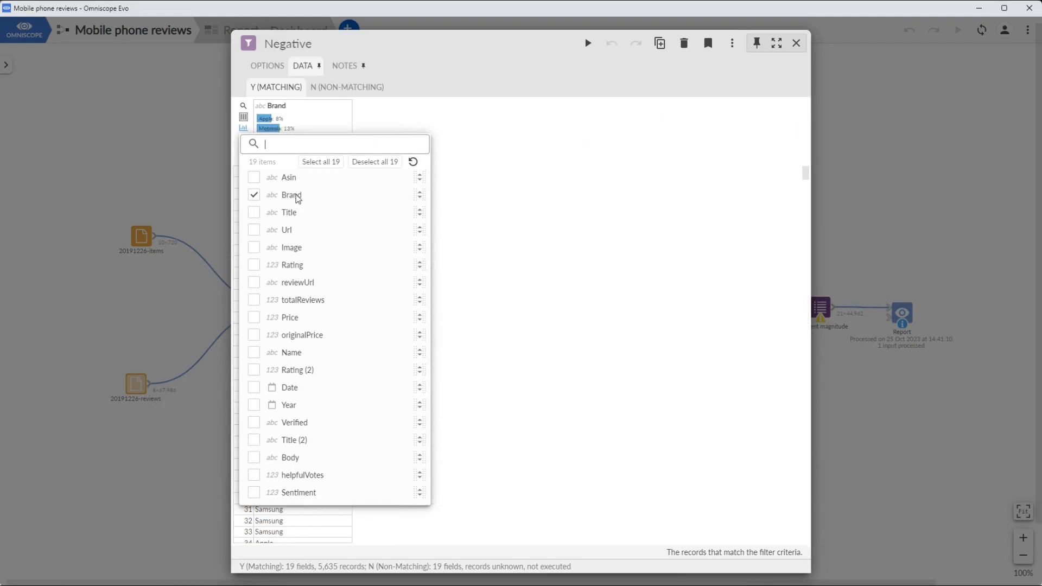
left_click(253, 439)
left_click(254, 457)
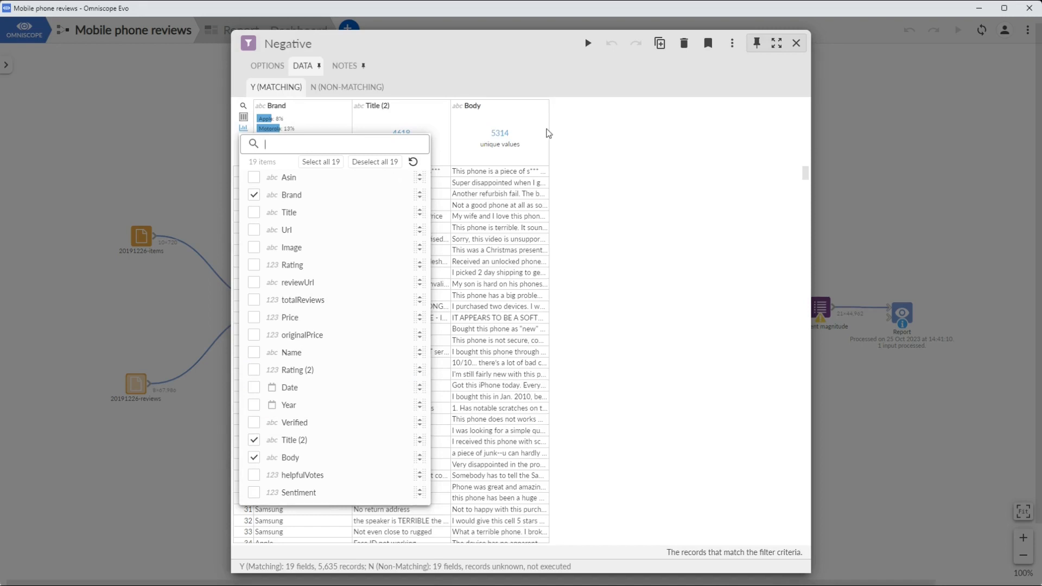
left_click_drag(549, 133, 775, 144)
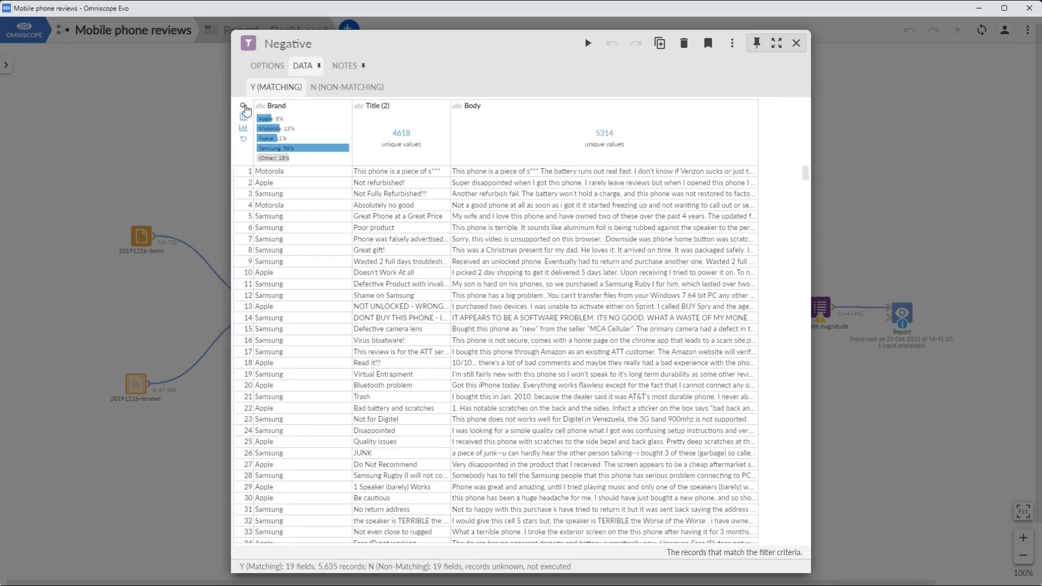
Step: Search the visible text fields of the negative reviews for "battery" and close the search box
left_click(243, 106)
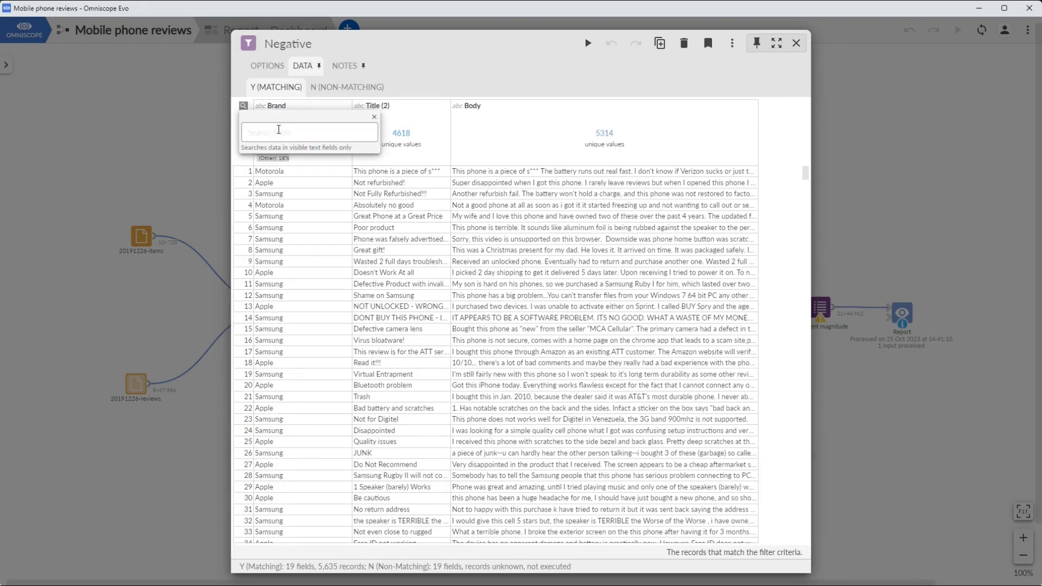
type("battery")
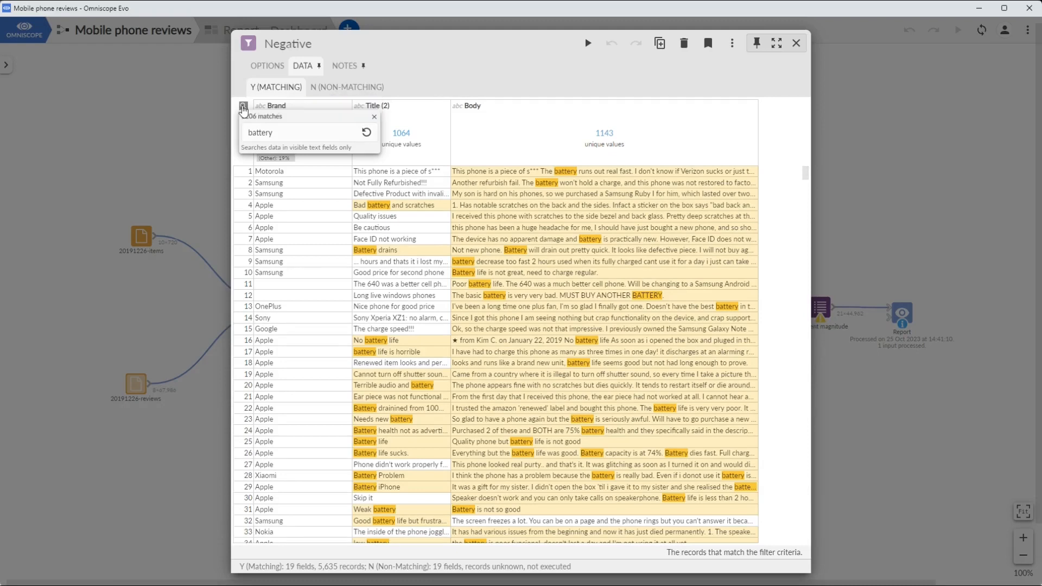
left_click(243, 105)
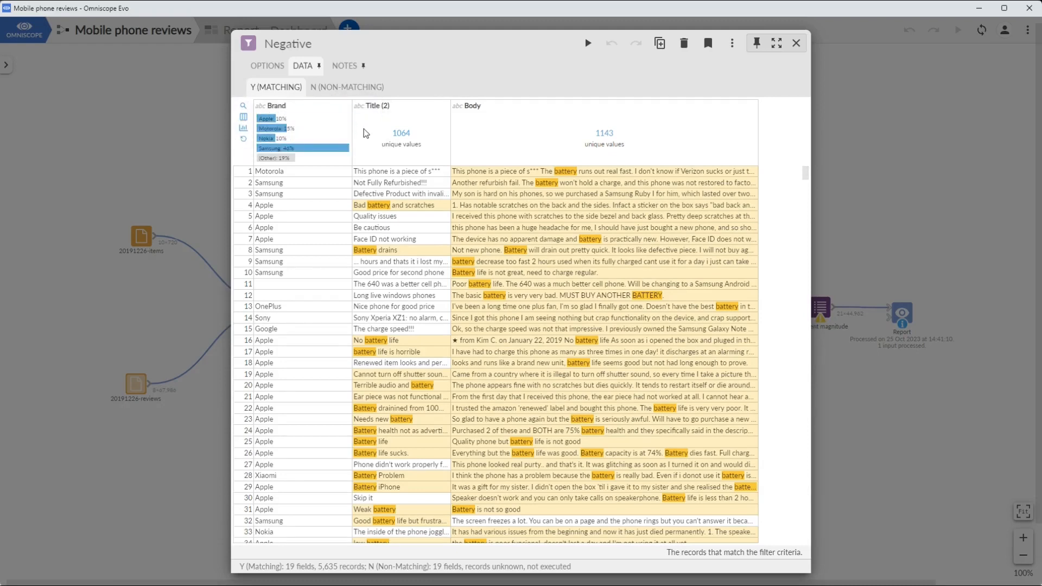
Step: Widen the Brand column slightly and sort the records by Brand in ascending order
left_click_drag(353, 123, 363, 124)
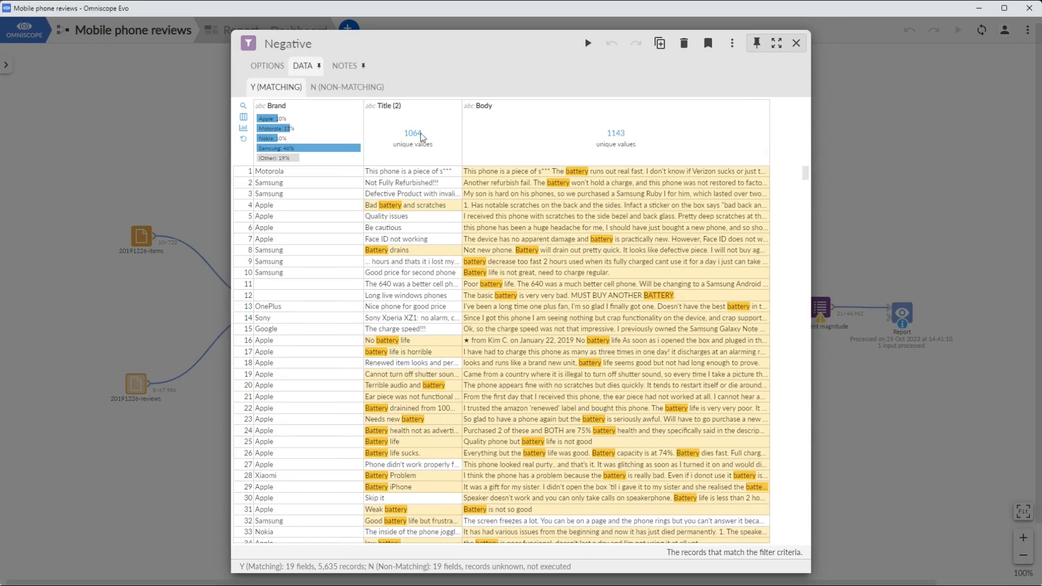
left_click(313, 109)
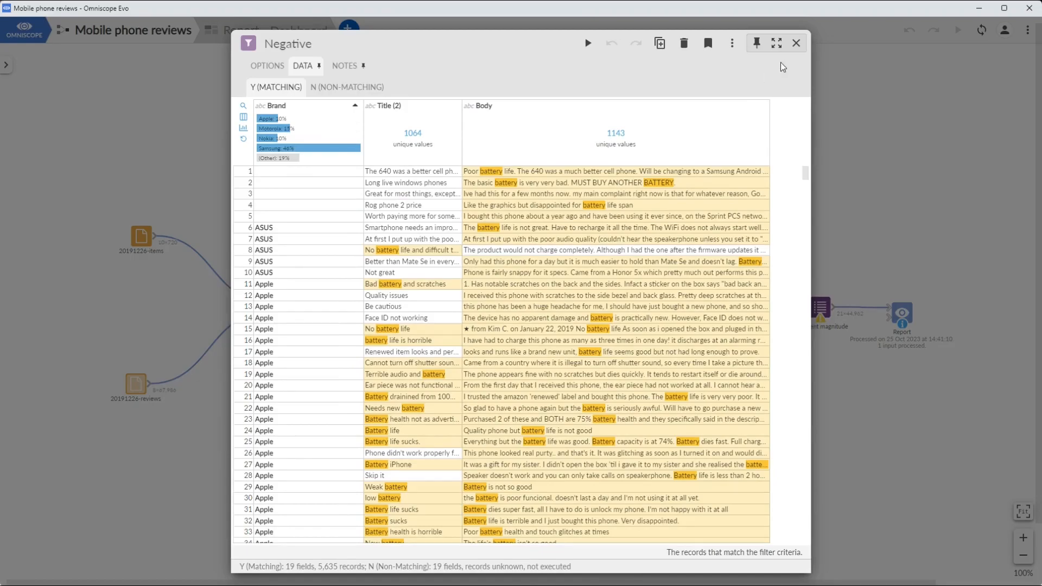
Step: Close and reopen the Negative filter to check whether its search, fields and sorting are kept, and close it again
left_click(796, 43)
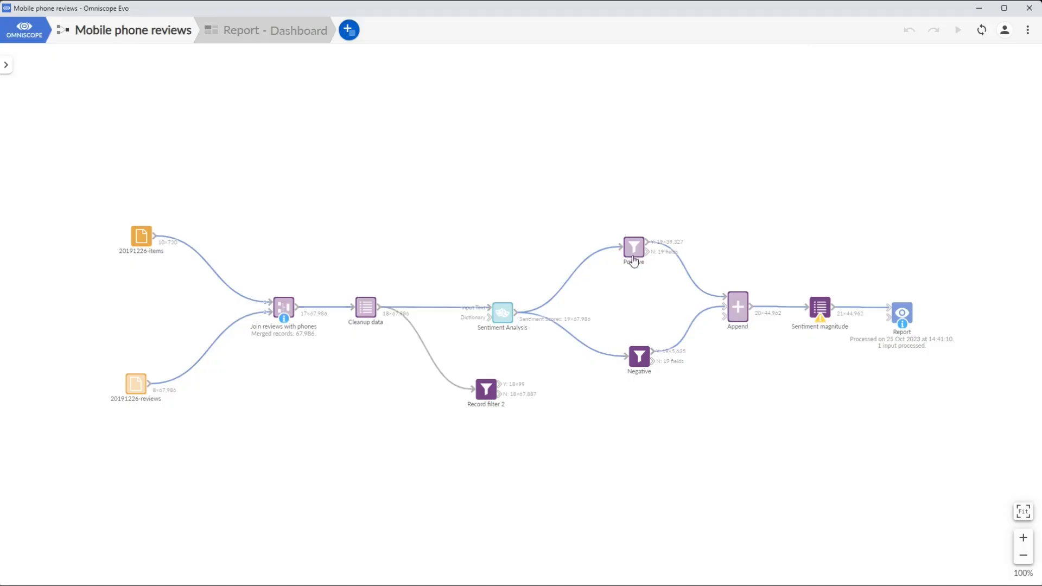
left_click(640, 357)
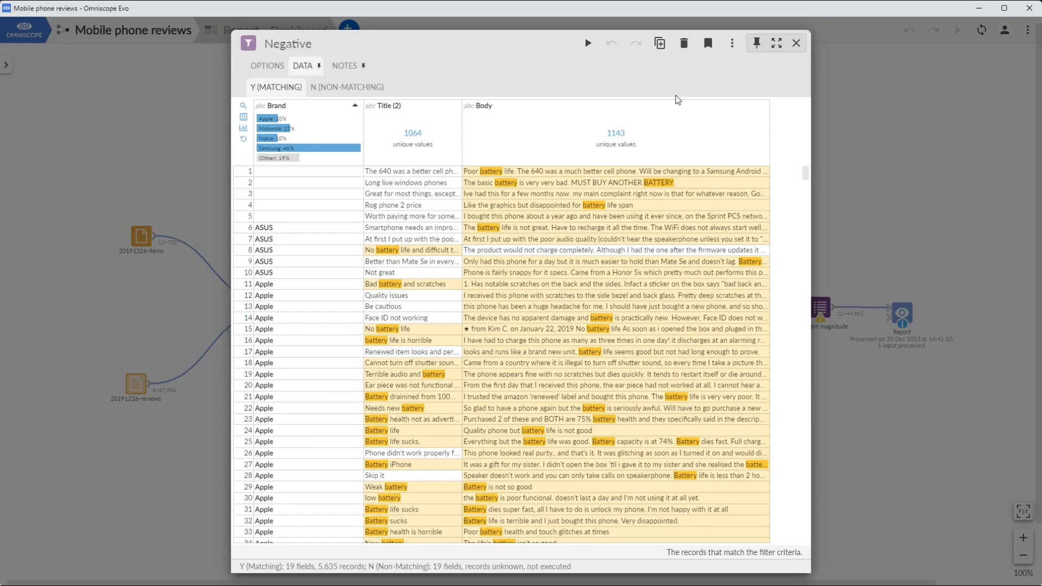
left_click(796, 43)
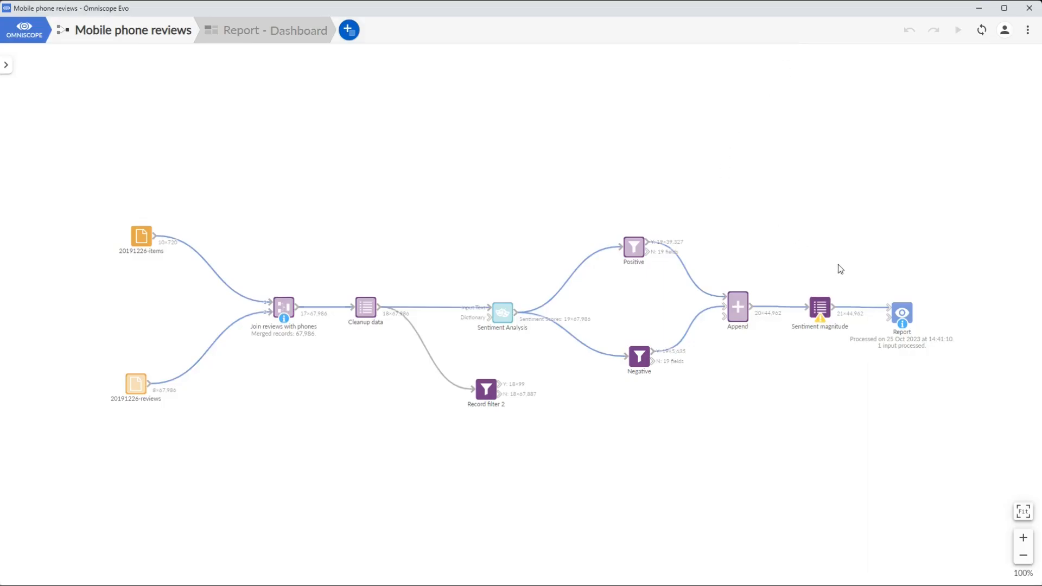
Step: Open the Report block, go to its Data page and switch the report to editing mode
double_click(902, 314)
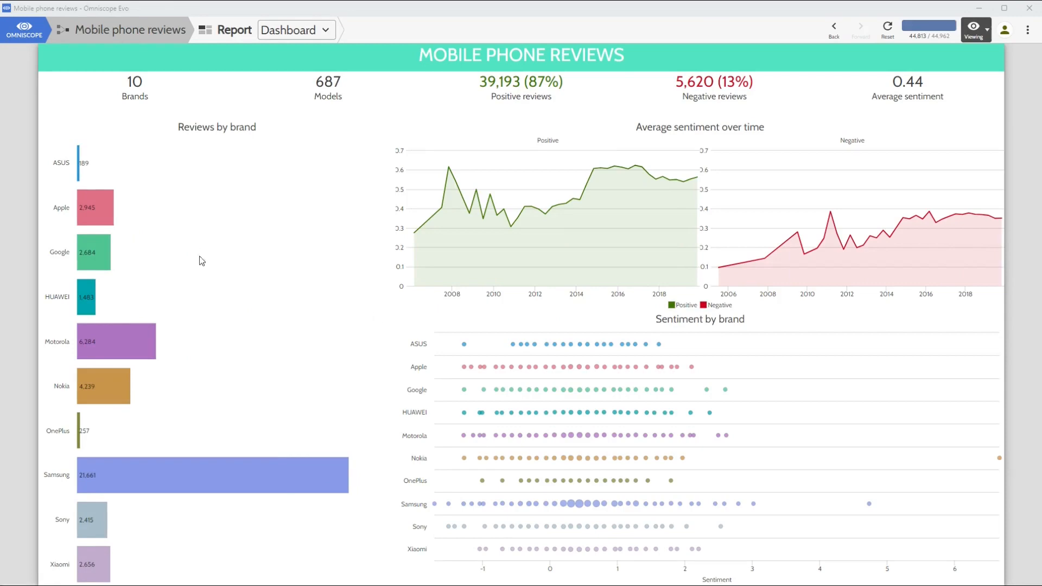
left_click(324, 31)
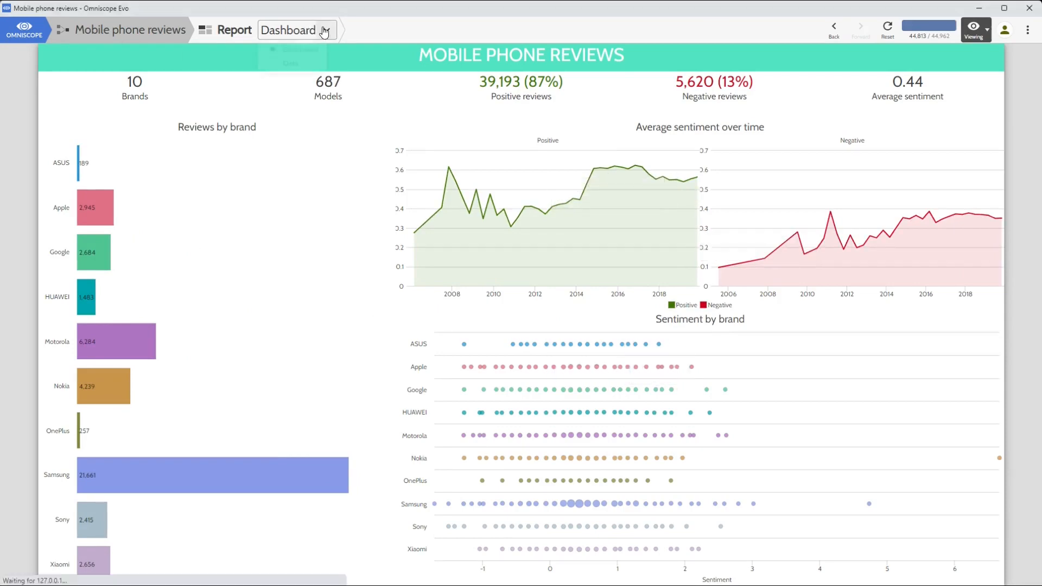
left_click(293, 66)
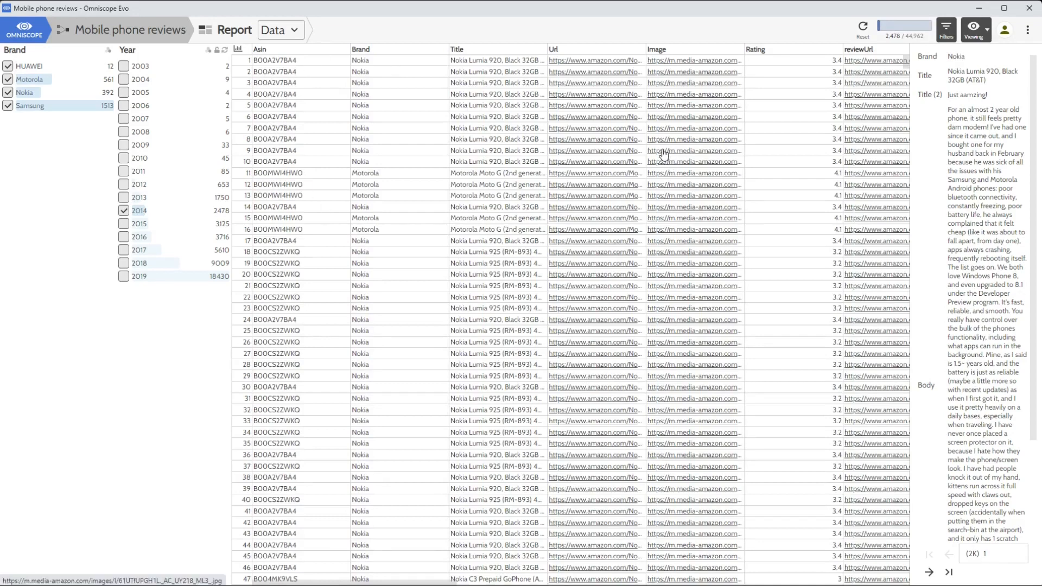
left_click(986, 35)
left_click(852, 65)
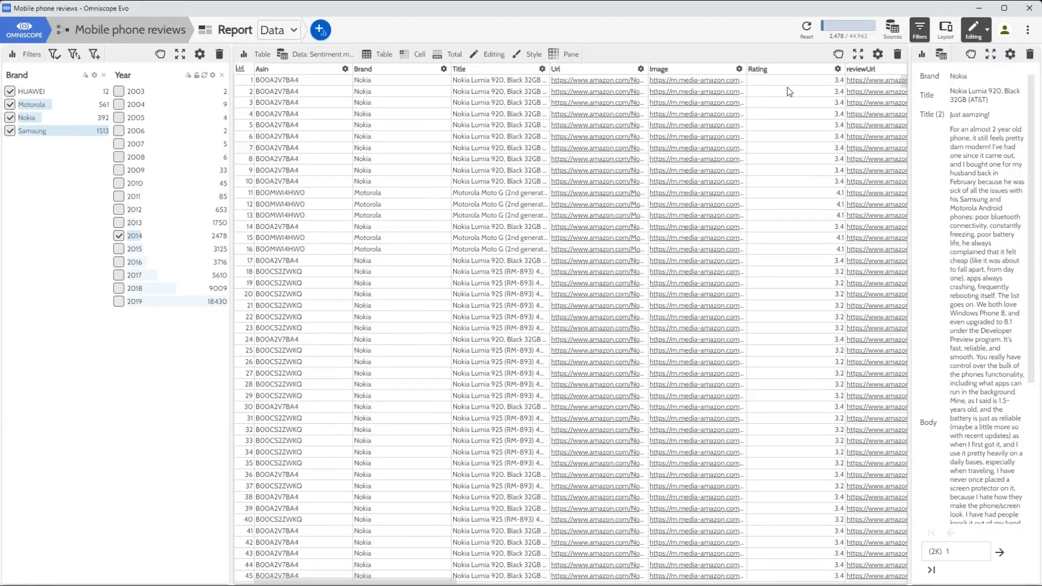
Step: Enable Show search, Show field picker and Show reset in the table's viewer tools, and return the report to viewing mode
left_click(391, 56)
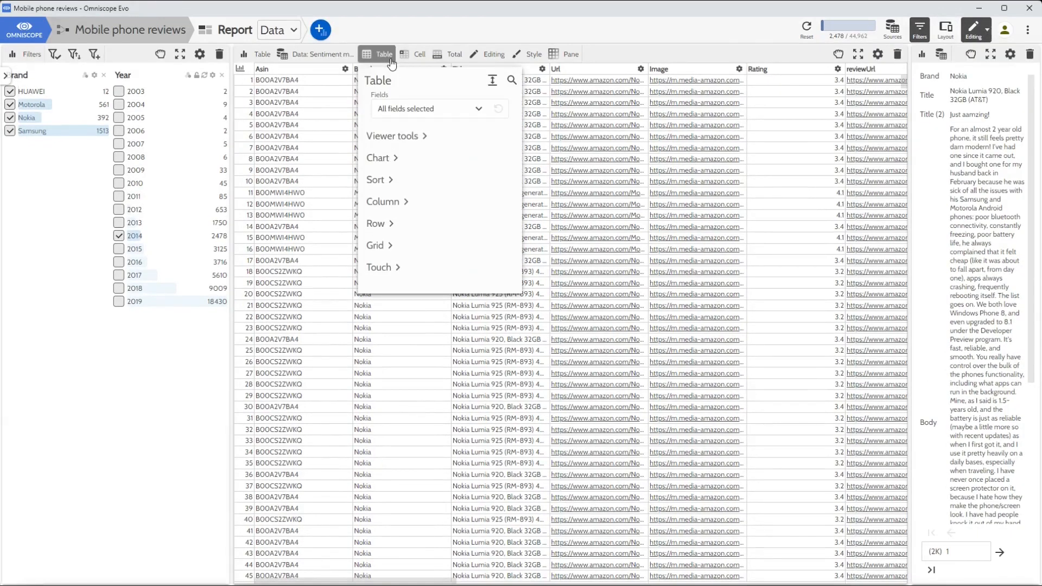
left_click(399, 134)
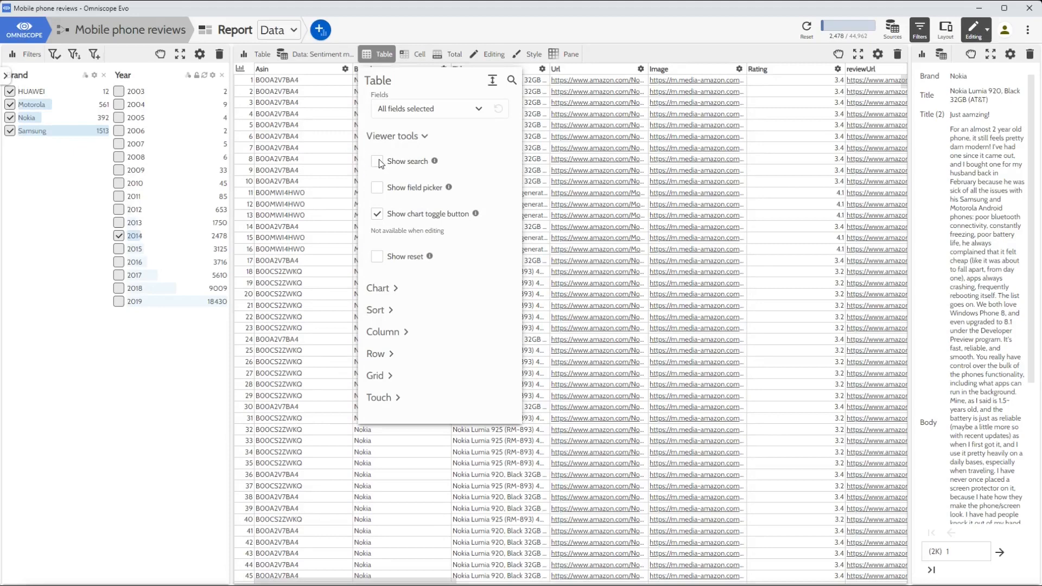
left_click(378, 162)
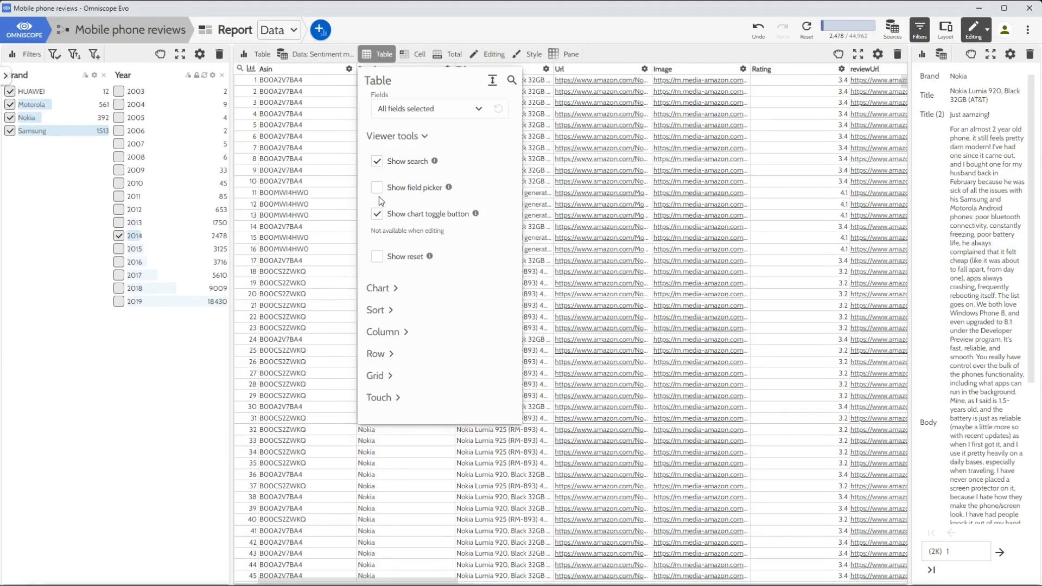
left_click(377, 190)
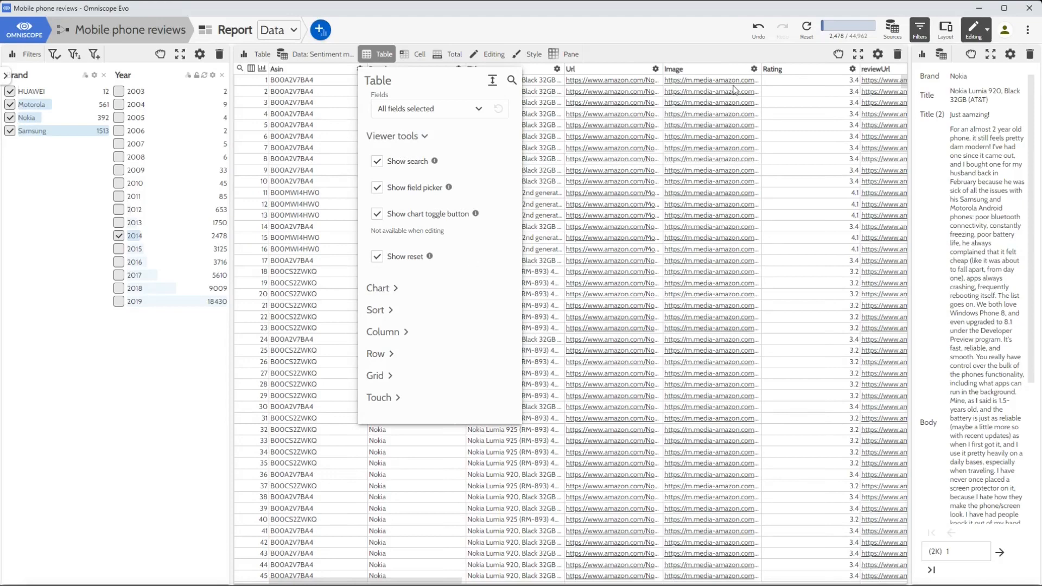
left_click(975, 35)
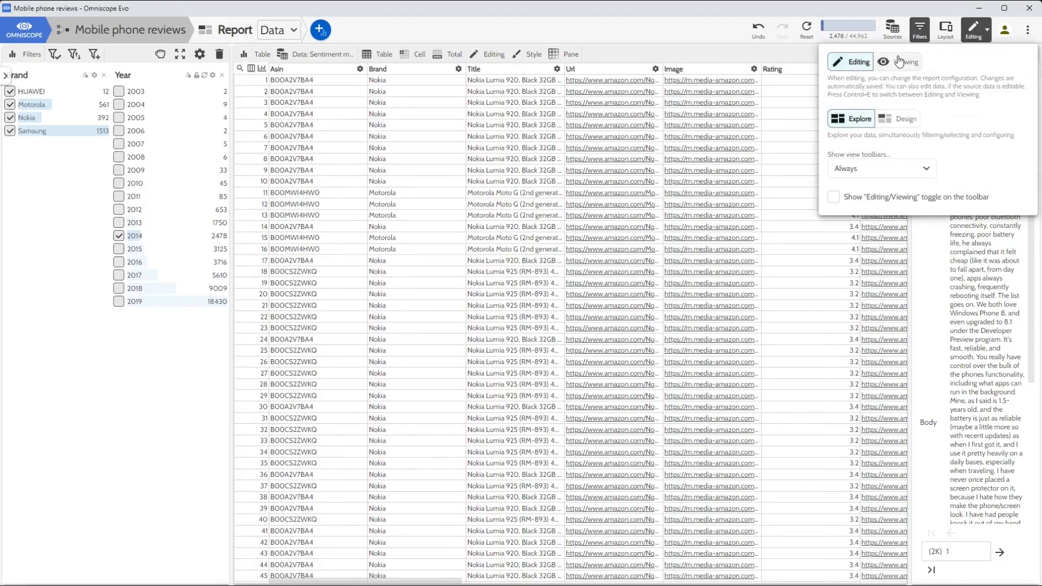
left_click(899, 61)
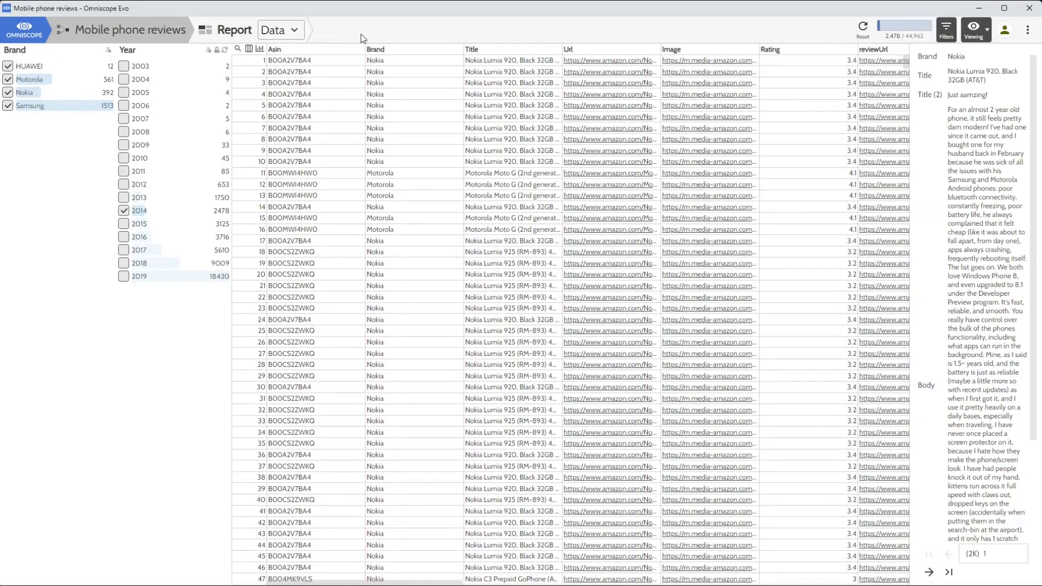
Step: Show the summary charts in the table's column headers and search the visible text fields for "overheating"
left_click(260, 50)
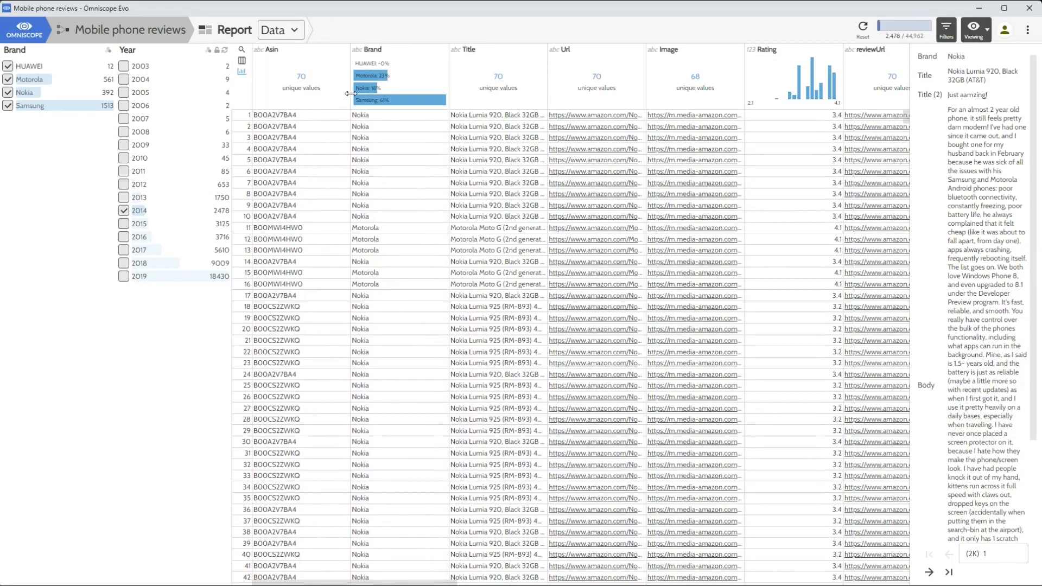
left_click(242, 51)
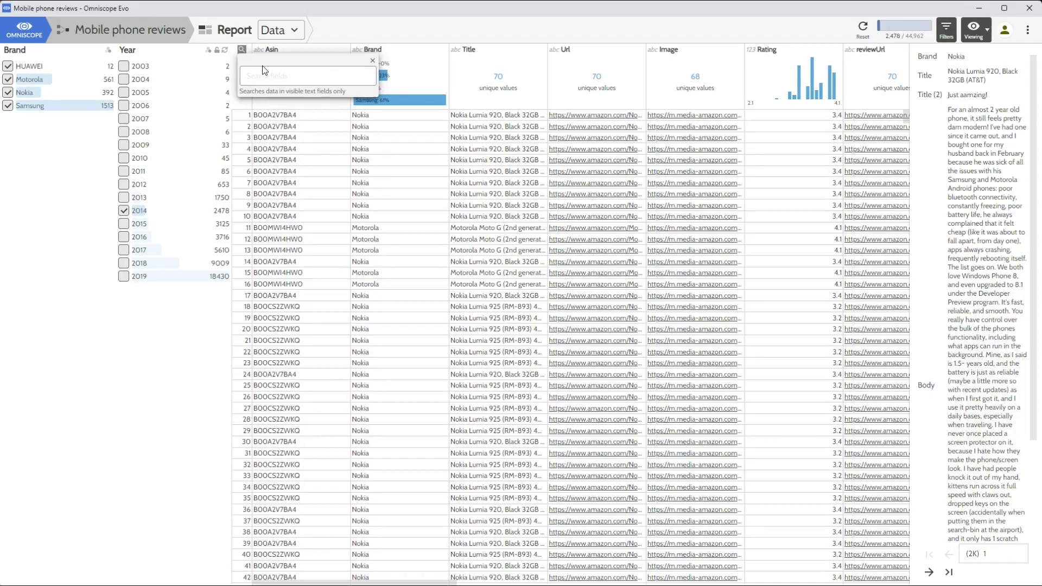
type("overheating")
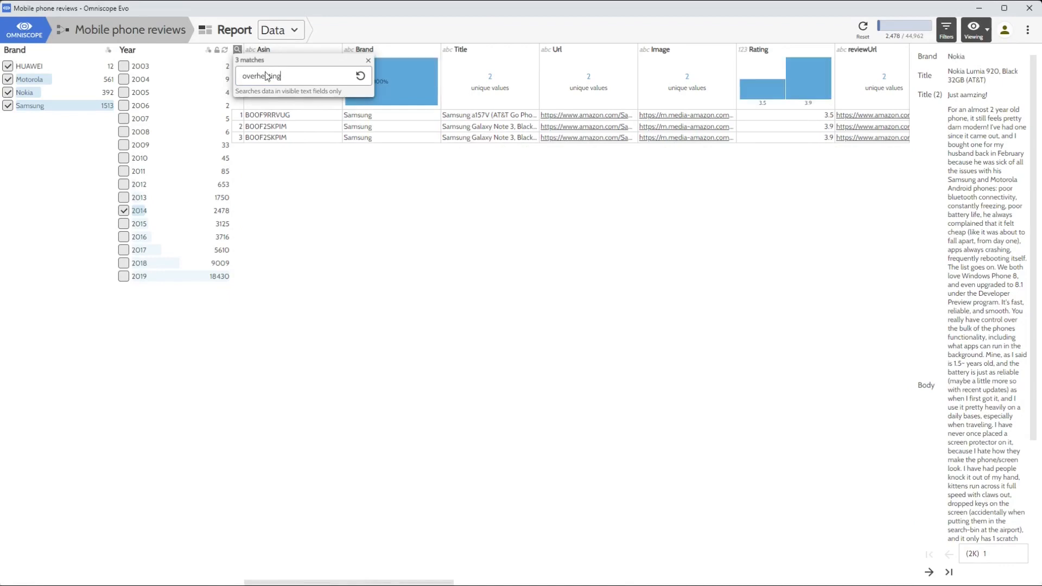
left_click(324, 188)
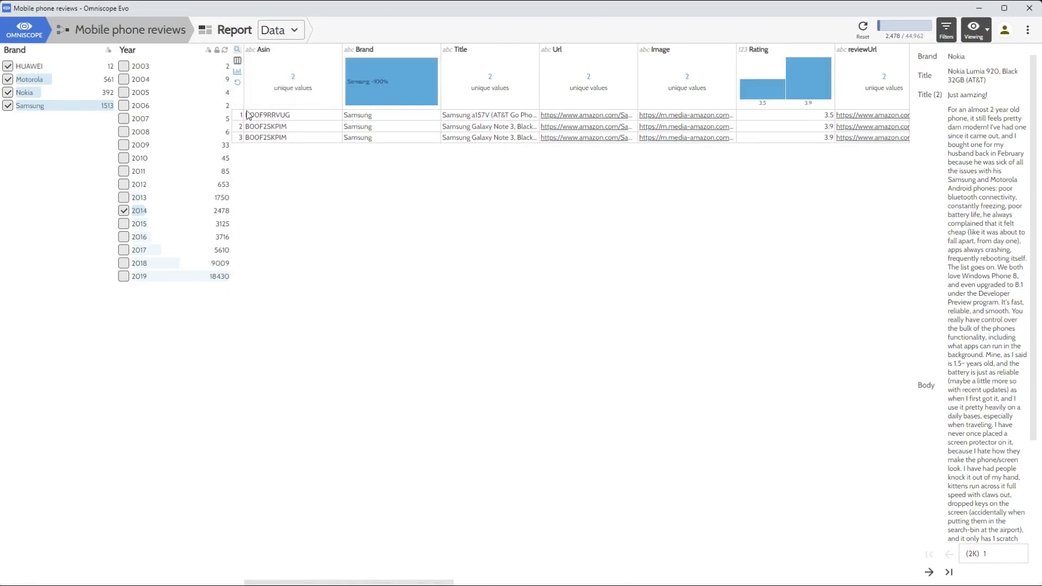
Step: Limit the table's displayed fields to Brand, Title (2) and Body
left_click(237, 60)
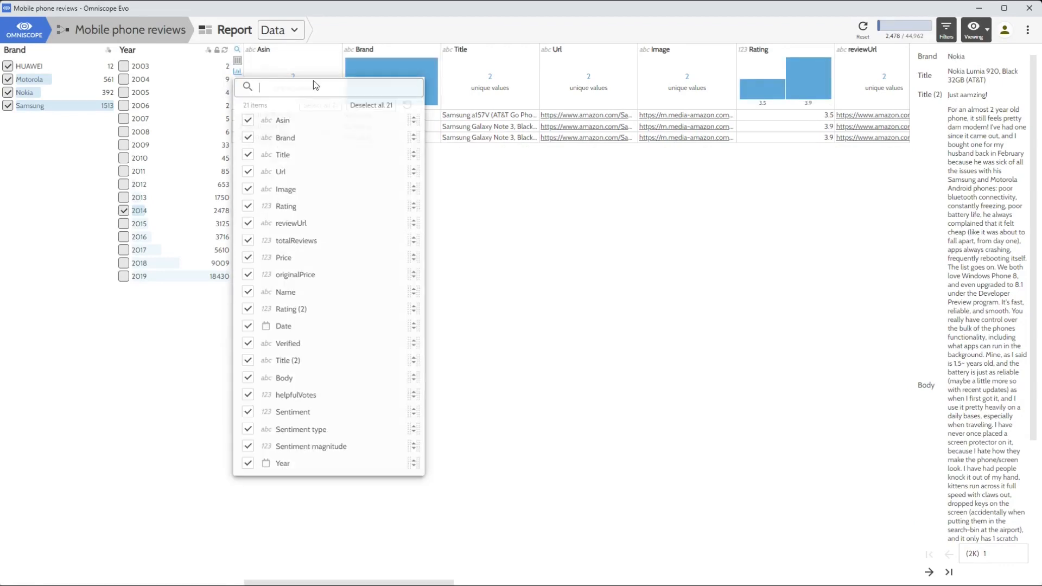
left_click(366, 107)
left_click(250, 141)
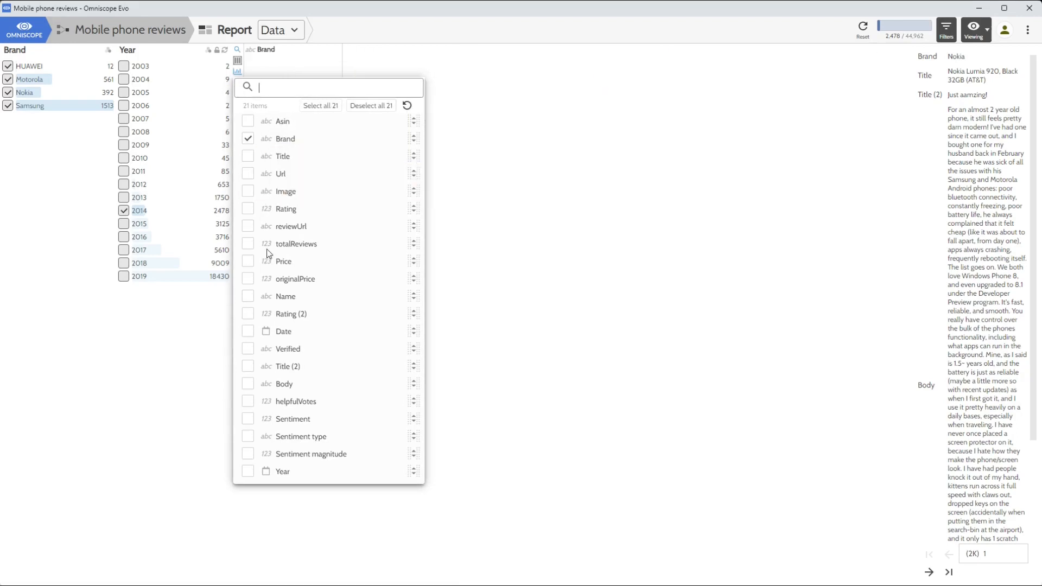
left_click(247, 384)
left_click(248, 367)
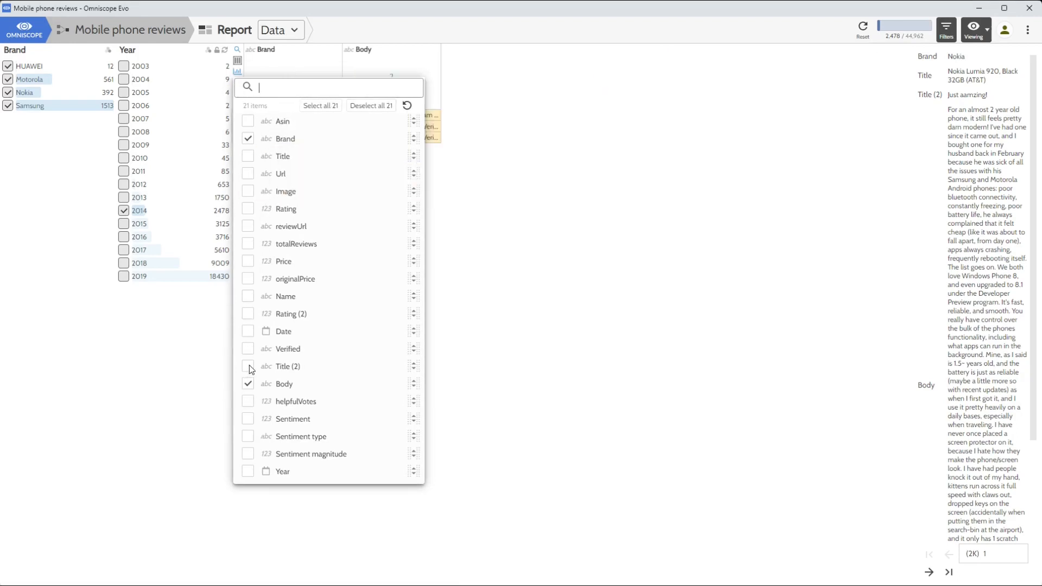
left_click(713, 370)
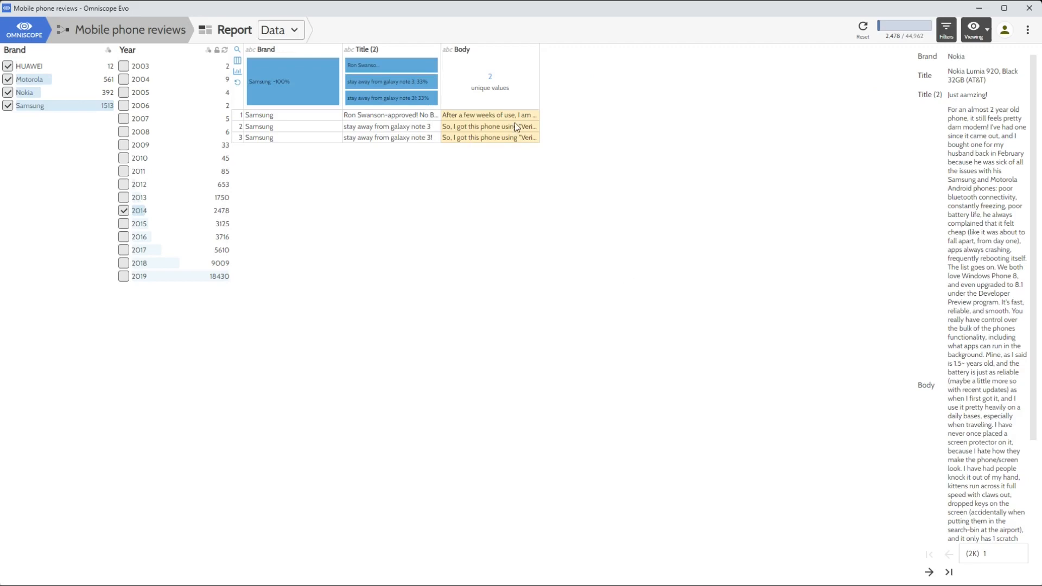
Step: Widen the Body column to fill the remaining table width, and reset the table's search, fields and column layout
left_click_drag(539, 86, 911, 92)
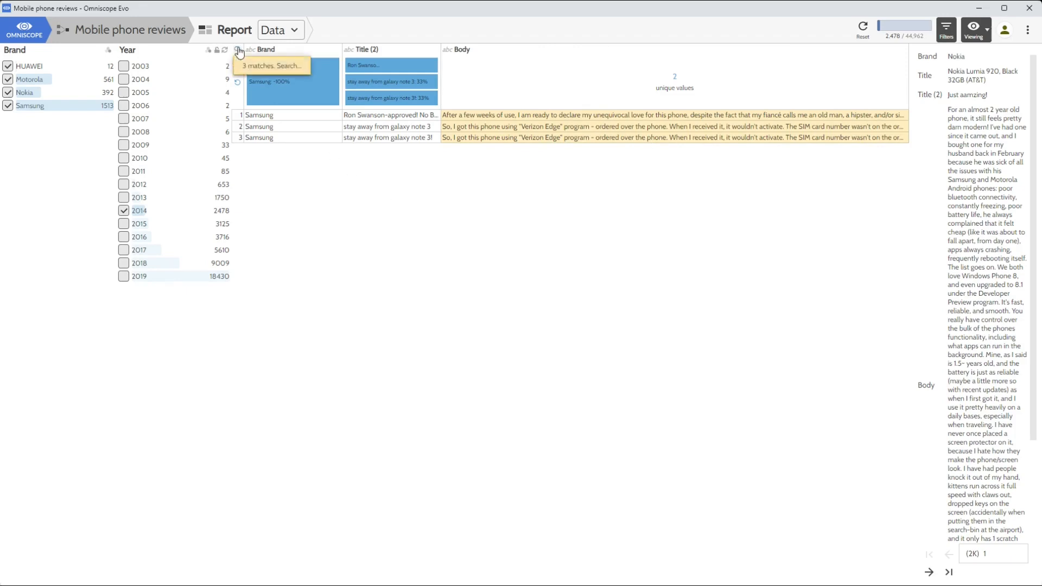
left_click(237, 85)
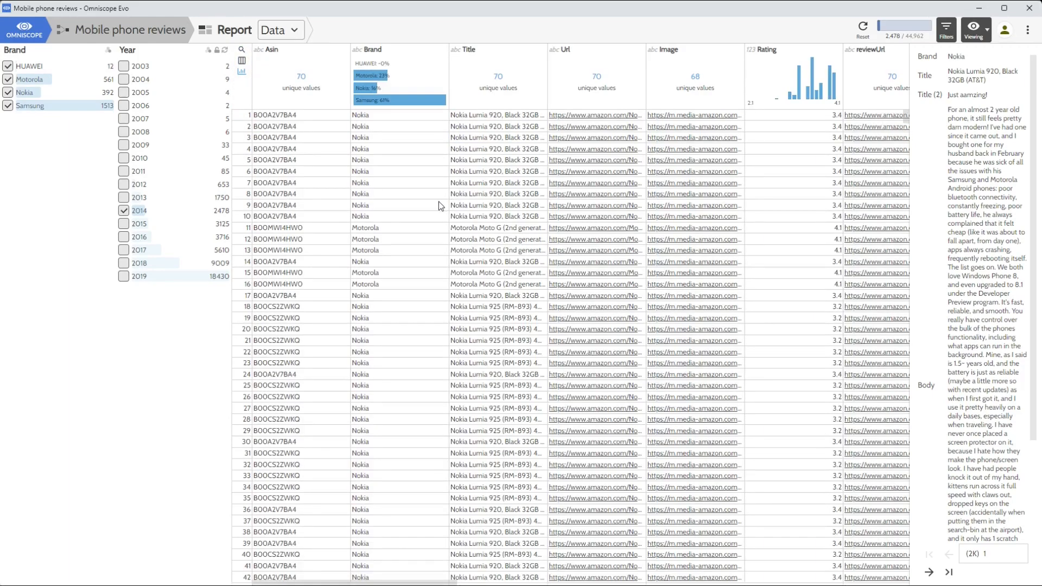